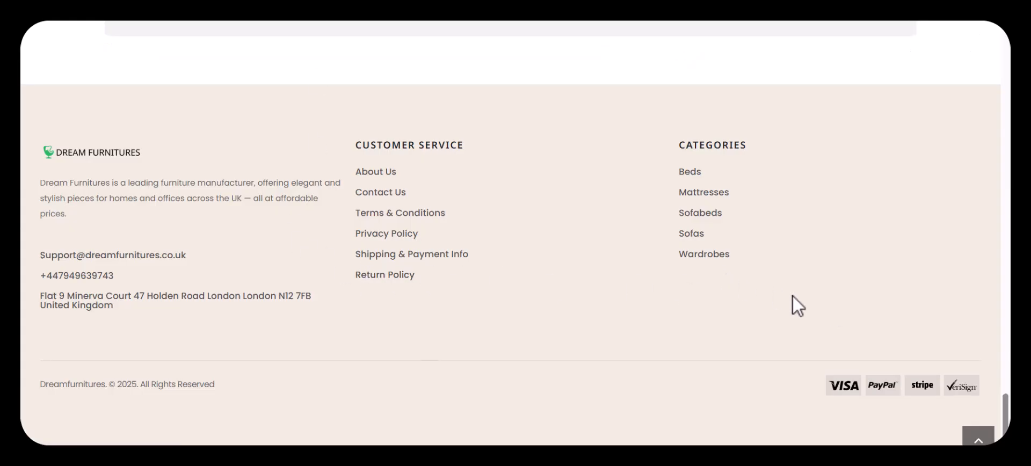
Scroll the Dream Furnitures homepage back up to the top
{"action": "scroll", "coordinate": [782, 292], "scroll_direction": "up", "scroll_amount": 20}
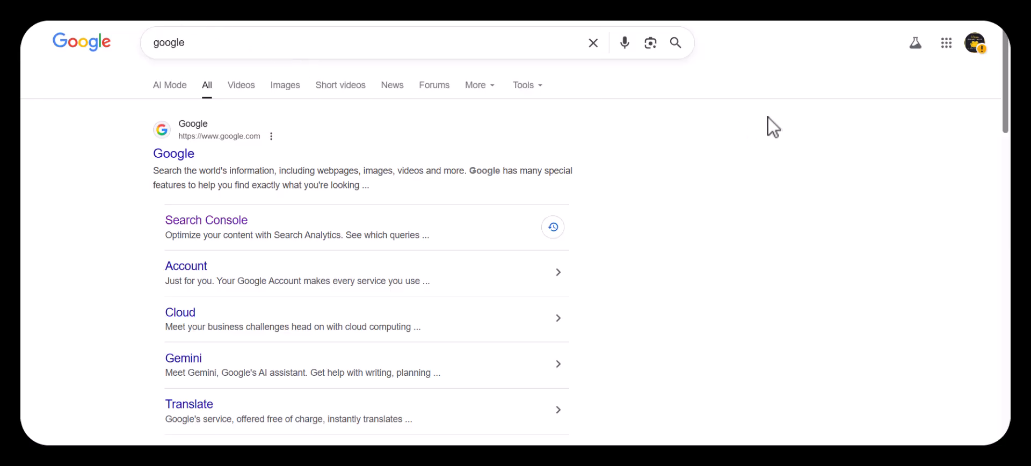
Start adding a single new business in Business Profile Manager from the Google apps grid
{"action": "left_click", "coordinate": [948, 47]}
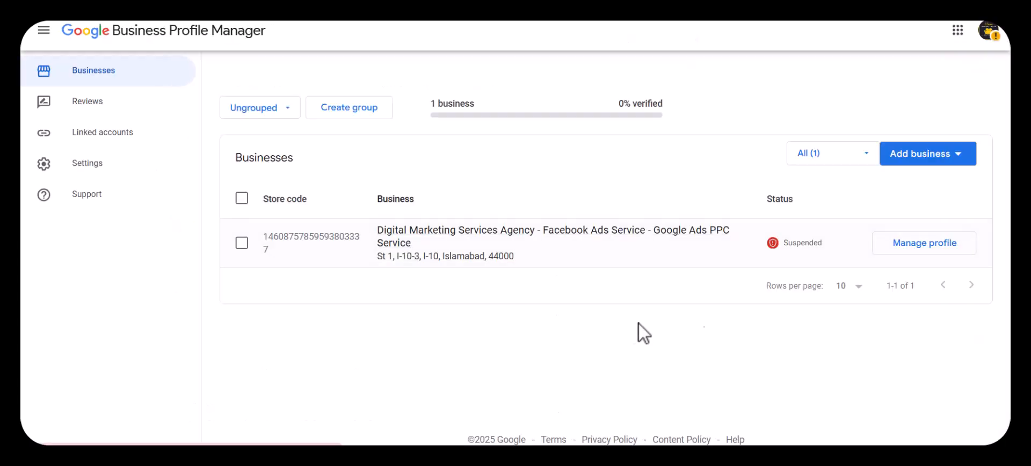
{"action": "left_click", "coordinate": [932, 159]}
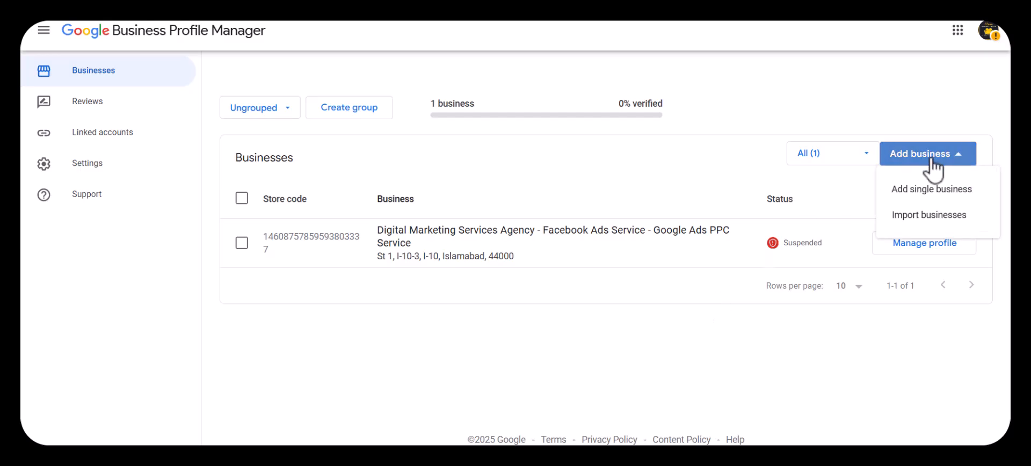
{"action": "left_click", "coordinate": [665, 252]}
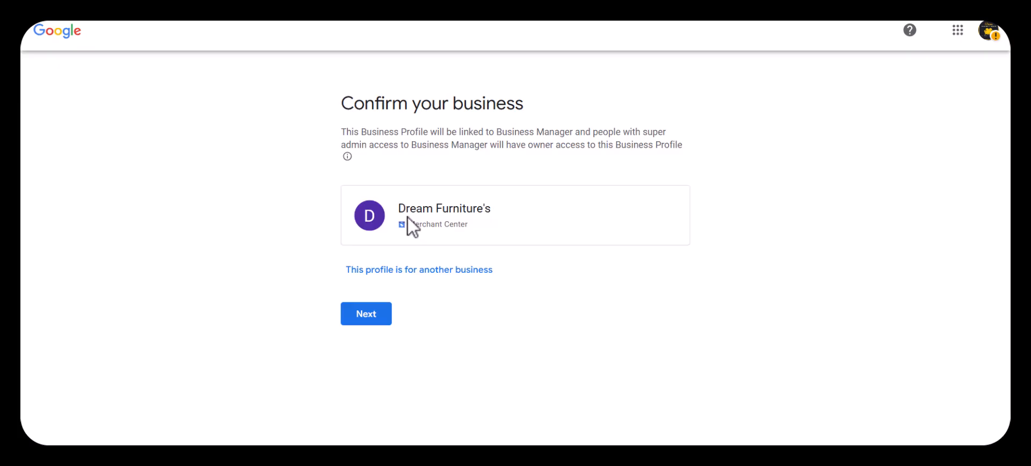
Confirm the business and create it with the name 'Dream Futnitures'
{"action": "left_click", "coordinate": [379, 321]}
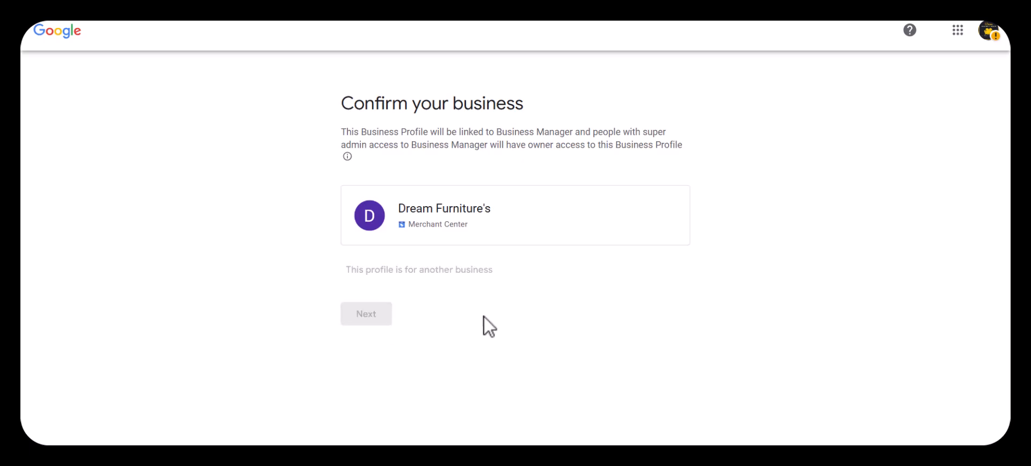
{"action": "left_click", "coordinate": [559, 193]}
{"action": "type", "text": "Dream"}
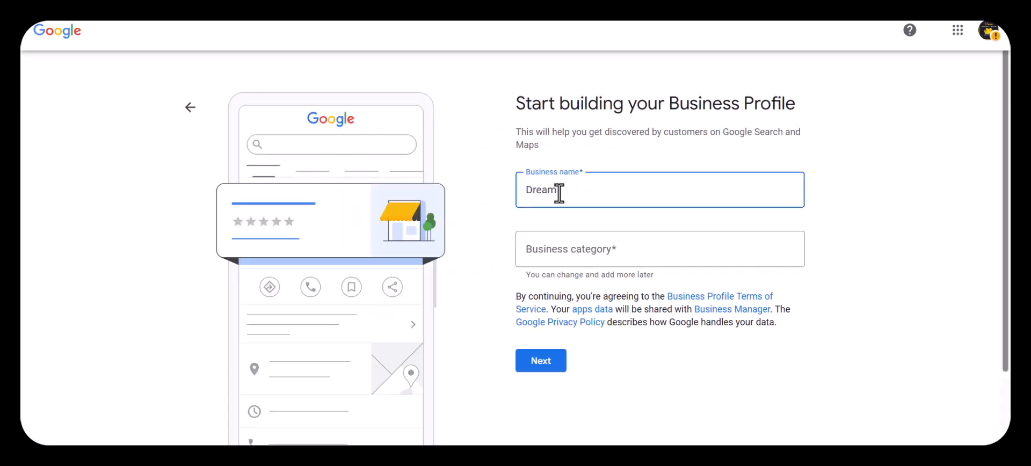
{"action": "type", "text": " Futnitures"}
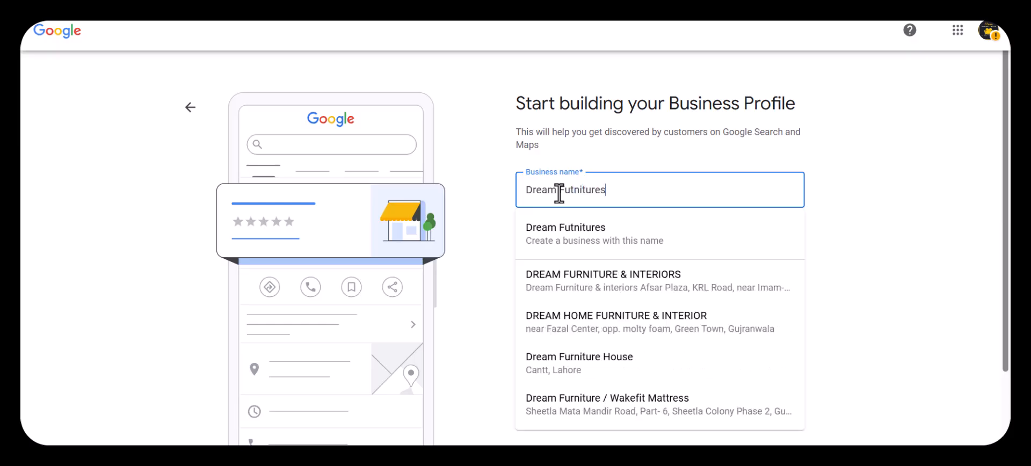
{"action": "left_click", "coordinate": [600, 234]}
Set the business category to Furniture store and submit the name and category
{"action": "left_click", "coordinate": [569, 253]}
{"action": "type", "text": "furniture"}
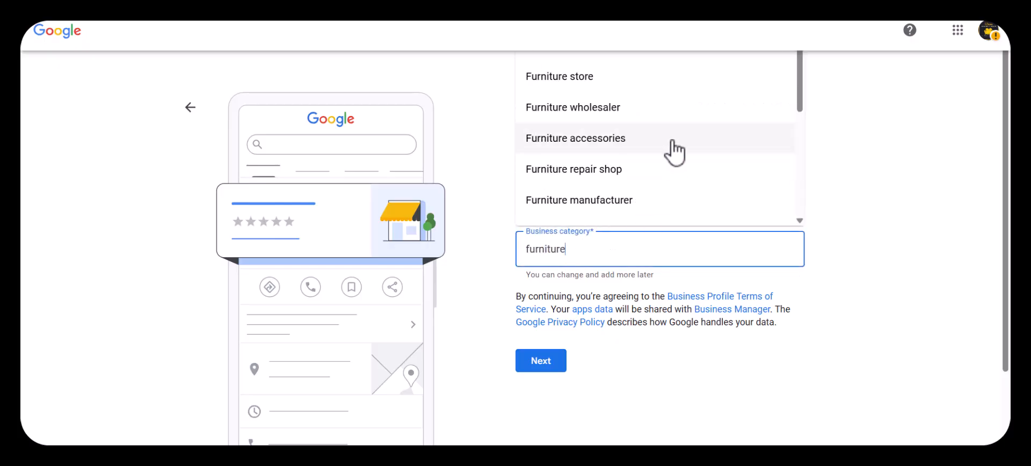
{"action": "left_click", "coordinate": [638, 86]}
{"action": "left_click", "coordinate": [543, 365]}
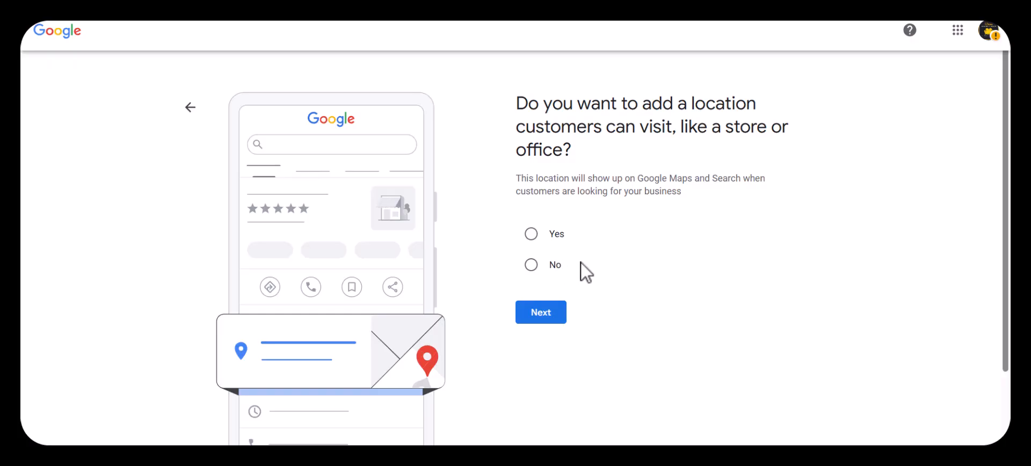
Answer no to a visitable location and add London, UK as a service area
{"action": "left_click", "coordinate": [530, 265]}
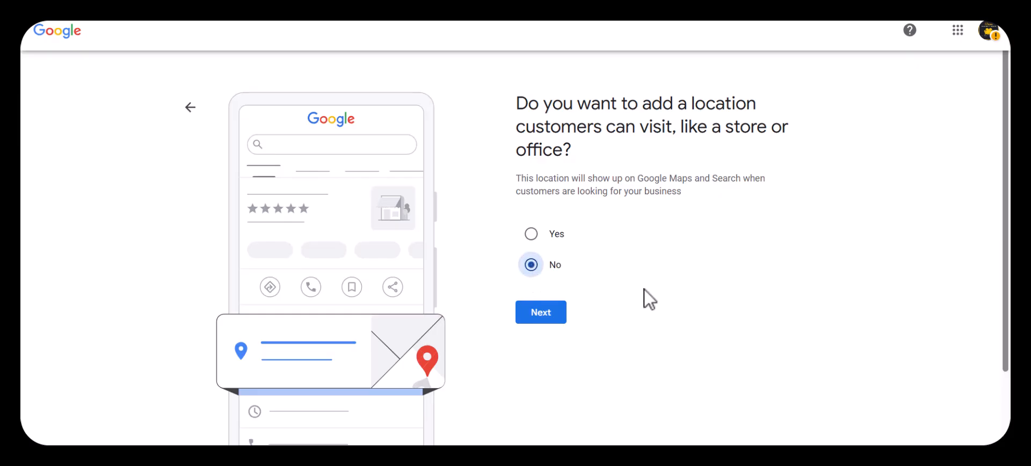
{"action": "left_click", "coordinate": [557, 318]}
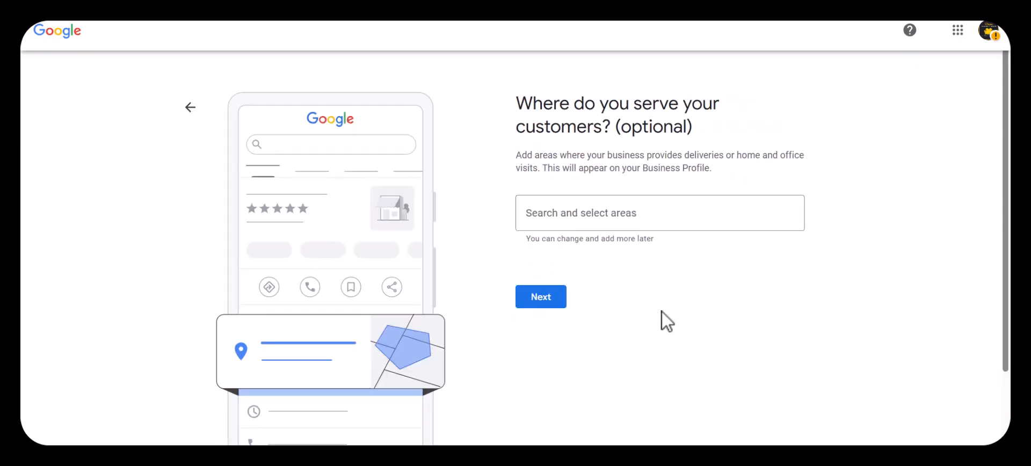
{"action": "left_click", "coordinate": [585, 217]}
{"action": "type", "text": "London"}
{"action": "key", "text": "Escape"}
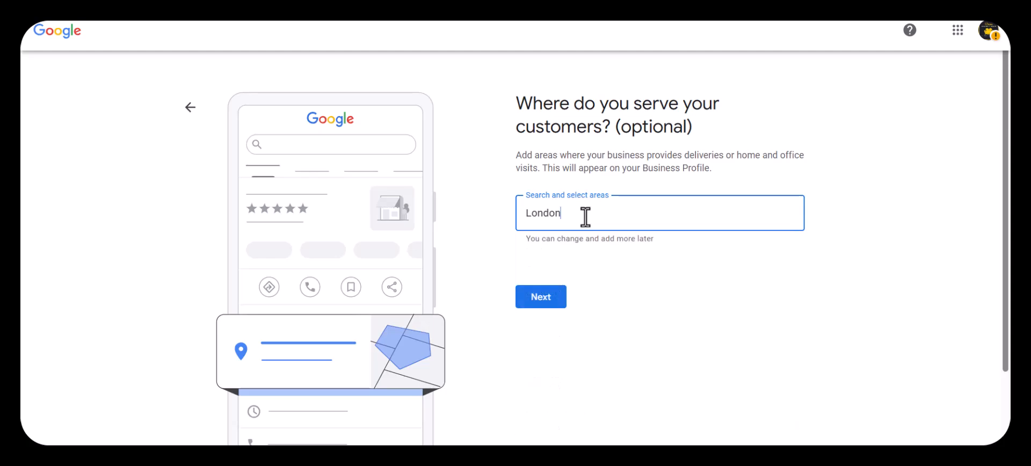
{"action": "left_click", "coordinate": [585, 216]}
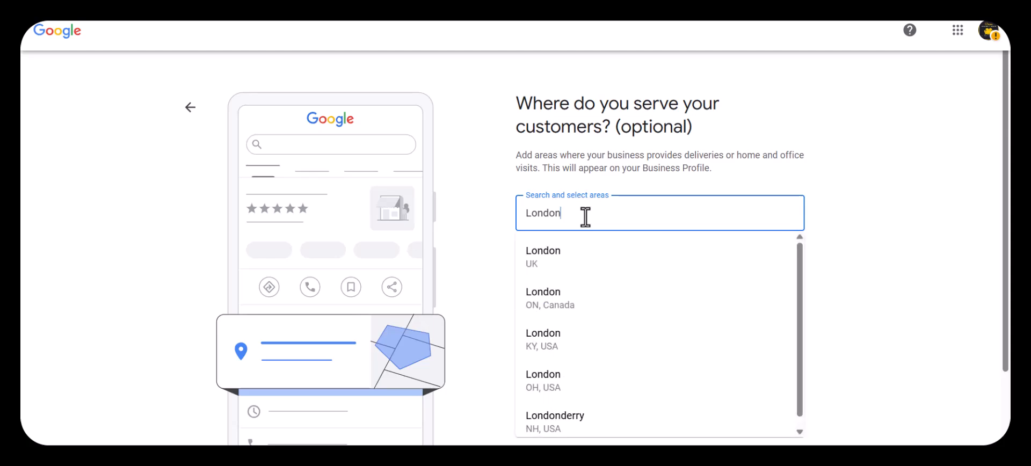
{"action": "left_click", "coordinate": [589, 262]}
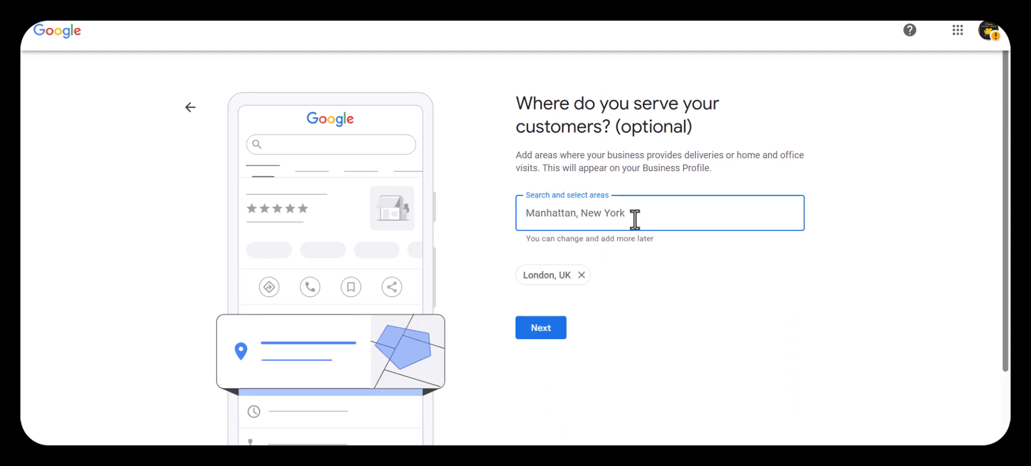
Add United Kingdom as a second service area and submit the areas
{"action": "type", "text": "united kingdom"}
{"action": "left_click", "coordinate": [614, 247]}
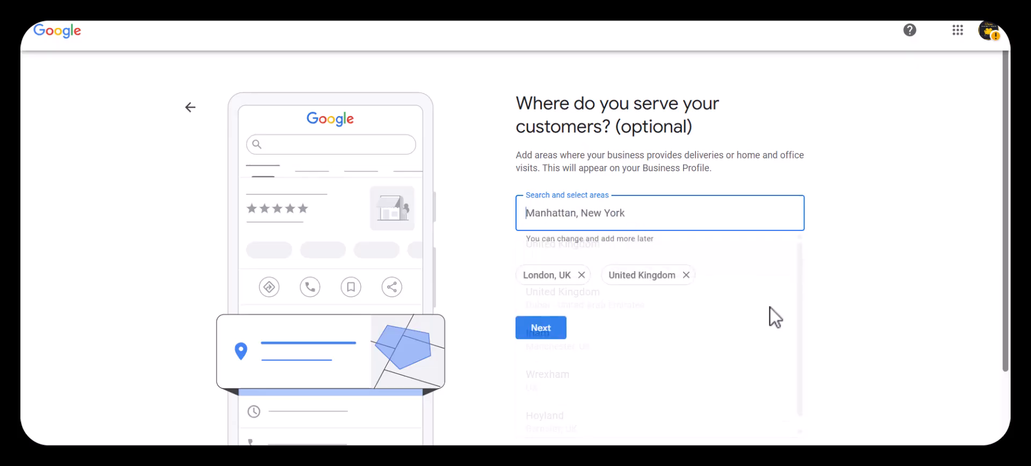
{"action": "left_click", "coordinate": [557, 331]}
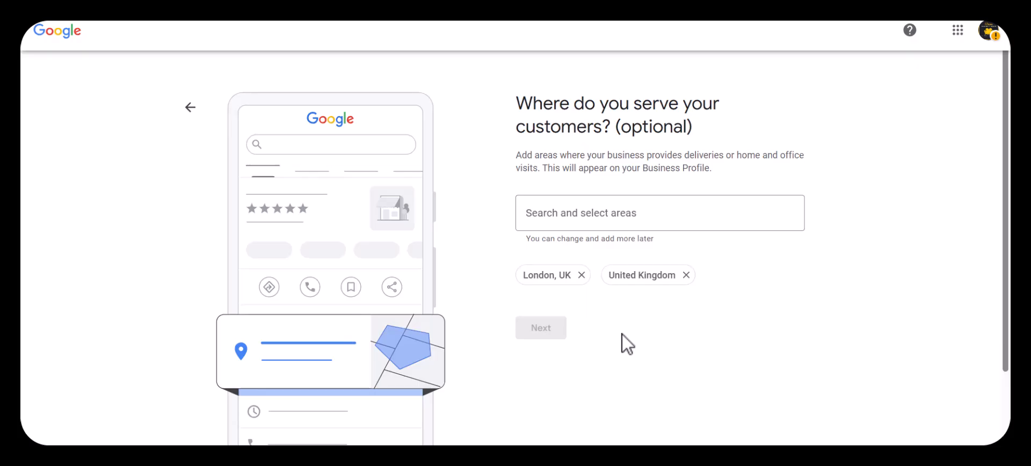
{"action": "left_click", "coordinate": [621, 203]}
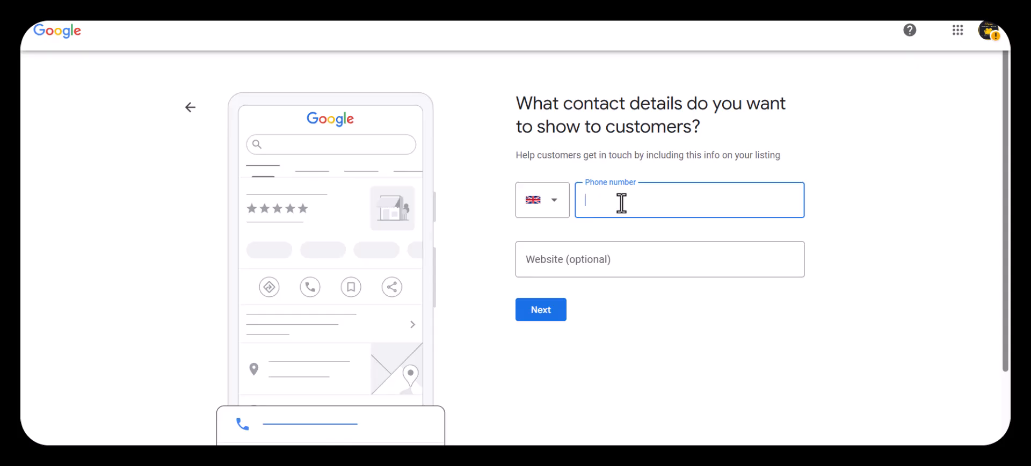
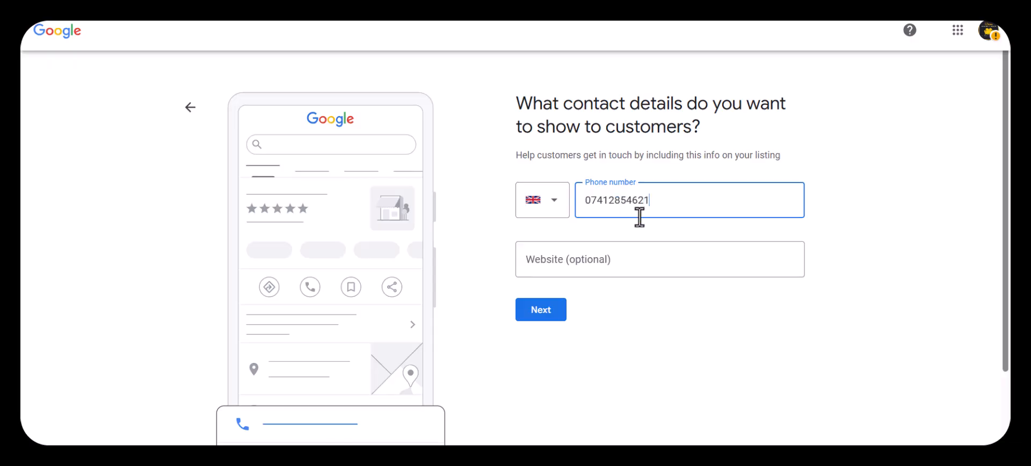
Enter the business phone number, correcting one mistyped digit to 5
{"action": "left_click", "coordinate": [626, 204]}
{"action": "key", "text": "BackSpace"}
{"action": "type", "text": "5"}
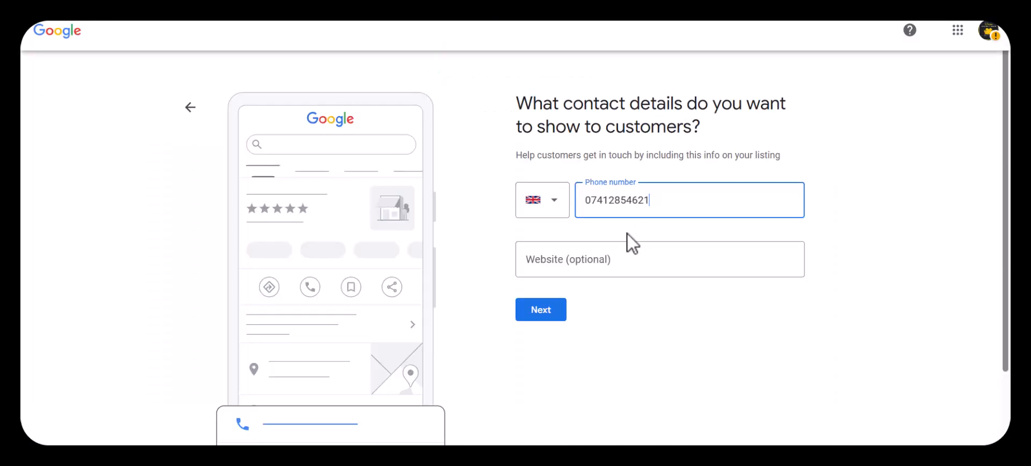
{"action": "left_click", "coordinate": [598, 269]}
{"action": "type", "text": "https://dreamfurnitures.co.uk/"}
{"action": "left_click", "coordinate": [638, 309]}
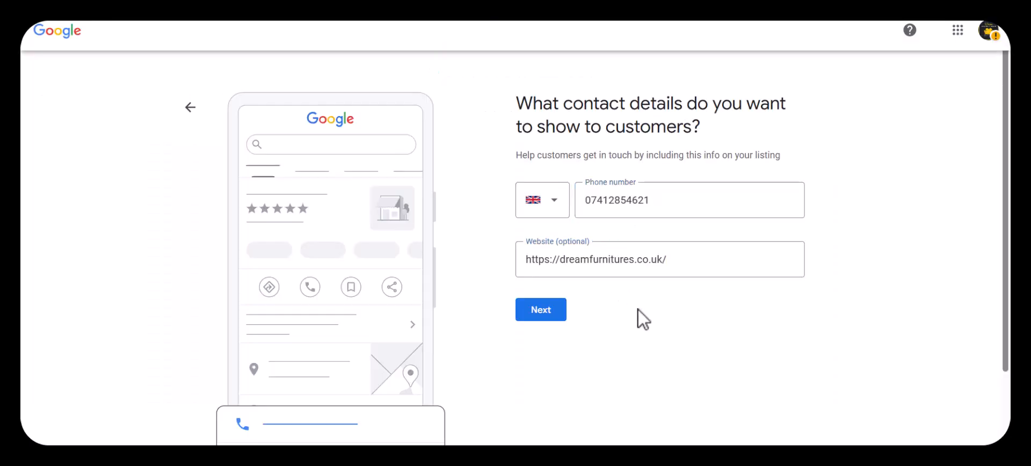
{"action": "left_click", "coordinate": [539, 314]}
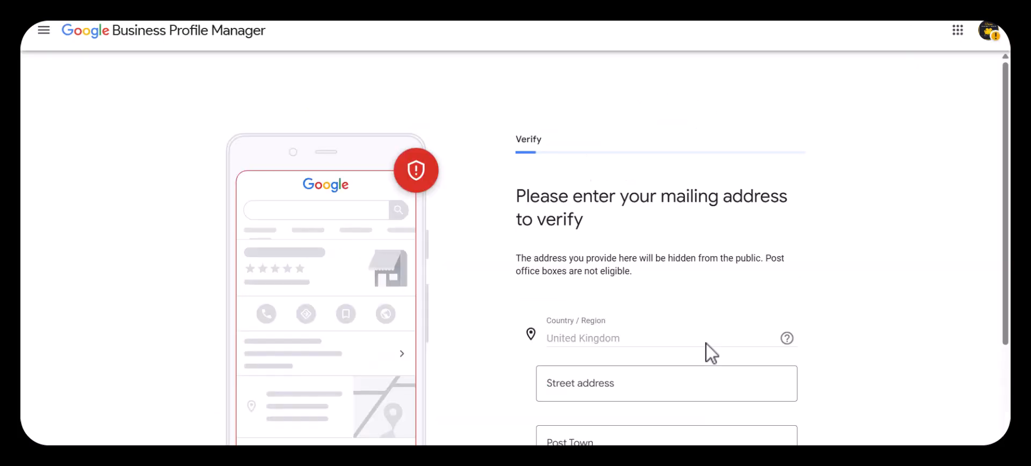
Copy the business address from the site footer into the Street address field
{"action": "scroll", "coordinate": [682, 260], "scroll_direction": "down", "scroll_amount": 2}
{"action": "scroll", "coordinate": [702, 258], "scroll_direction": "down", "scroll_amount": 1}
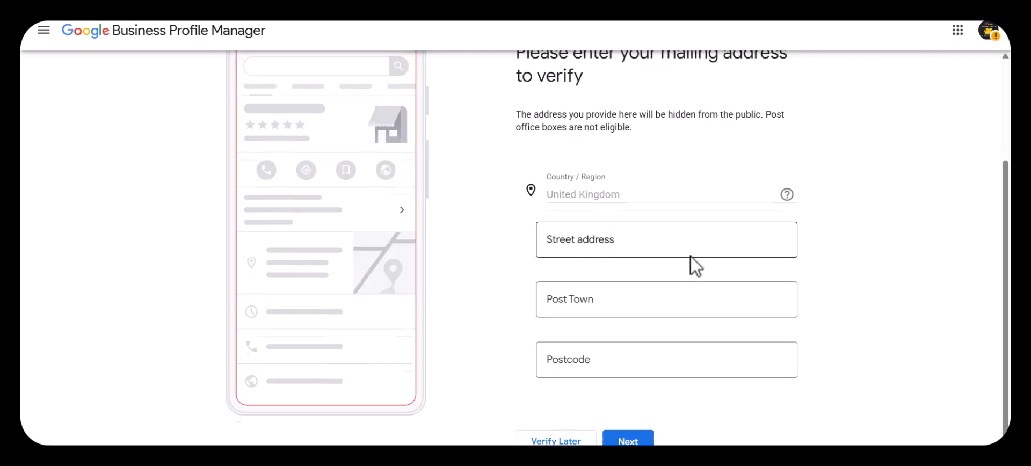
{"action": "scroll", "coordinate": [692, 257], "scroll_direction": "up", "scroll_amount": 1}
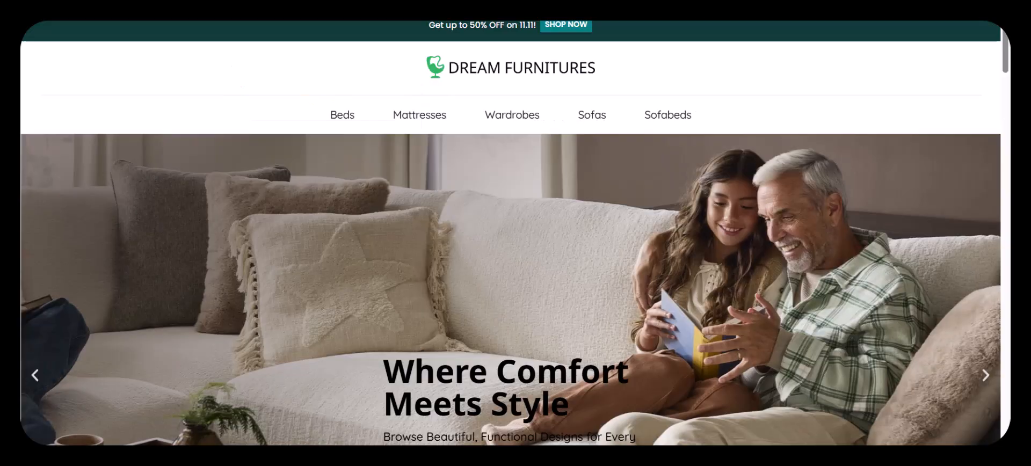
{"action": "scroll", "coordinate": [313, 211], "scroll_direction": "down", "scroll_amount": 15}
{"action": "scroll", "coordinate": [511, 256], "scroll_direction": "down", "scroll_amount": 20}
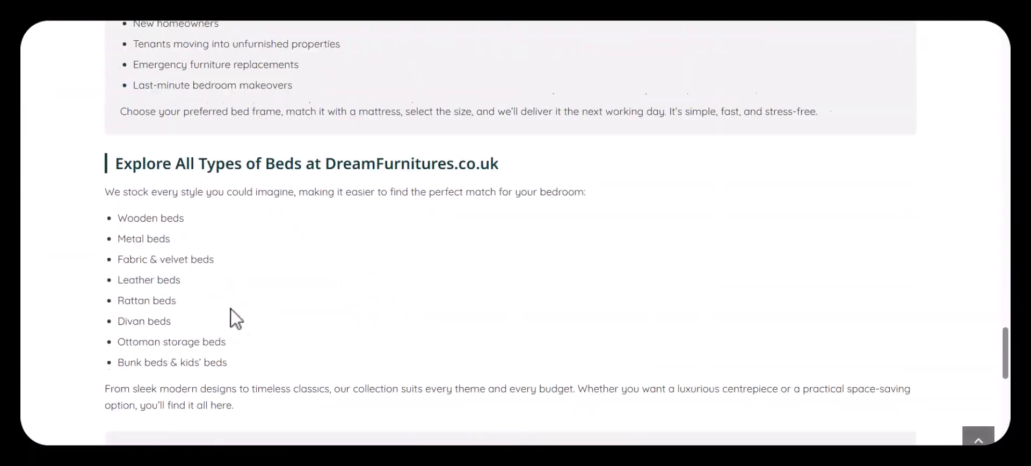
{"action": "left_click_drag", "start_coordinate": [41, 294], "coordinate": [127, 310]}
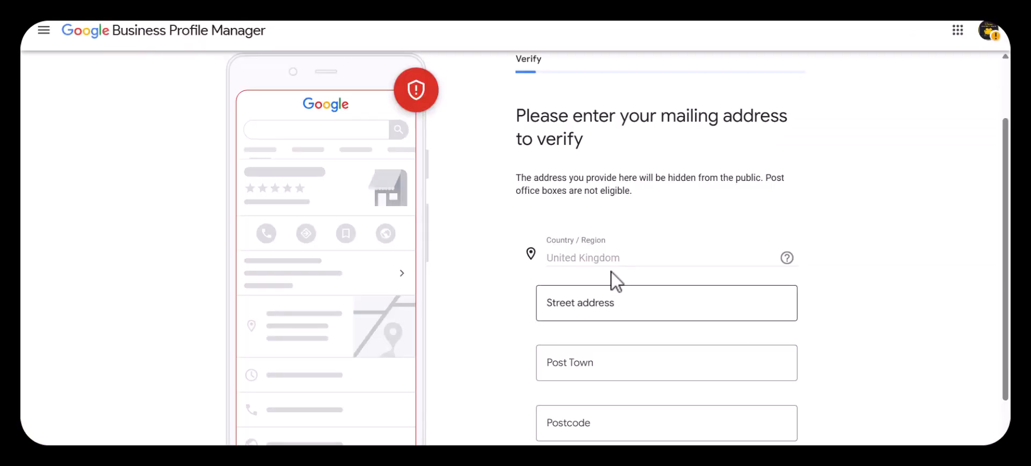
{"action": "scroll", "coordinate": [614, 272], "scroll_direction": "down", "scroll_amount": 2}
{"action": "left_click", "coordinate": [585, 240]}
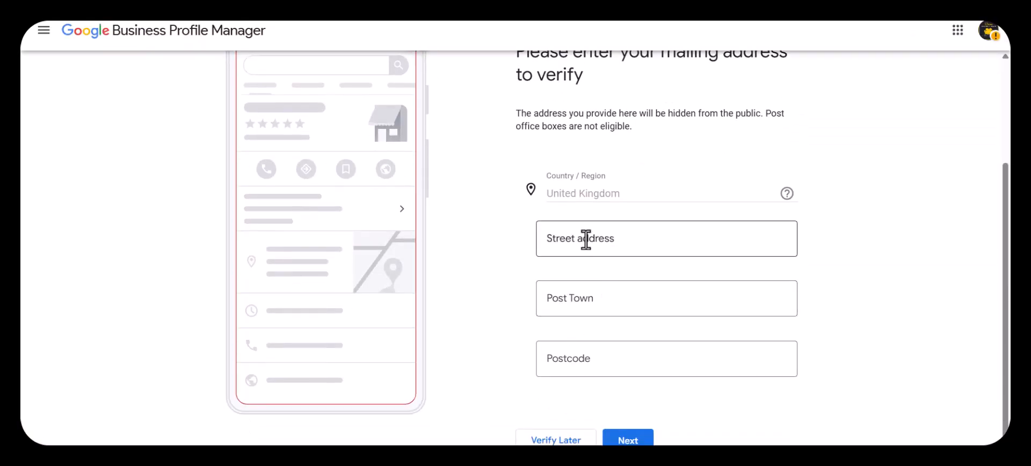
{"action": "key", "text": "ctrl+v"}
Copy the postcode from the street line into the Postcode field
{"action": "left_click_drag", "start_coordinate": [712, 239], "coordinate": [673, 239]}
{"action": "key", "text": "ctrl+c"}
{"action": "left_click", "coordinate": [582, 395]}
{"action": "key", "text": "ctrl+v"}
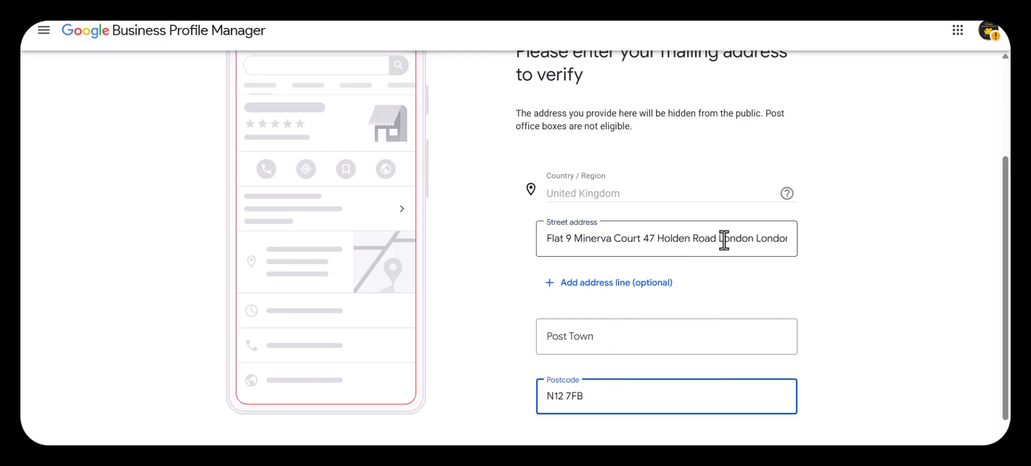
Move London into Post Town and delete the leftover town, postcode and country text
{"action": "left_click_drag", "start_coordinate": [753, 238], "coordinate": [717, 239]}
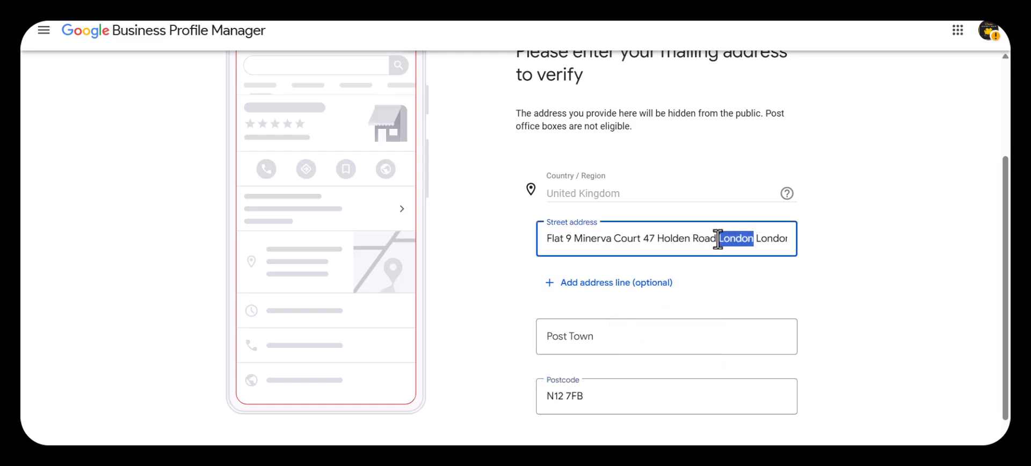
{"action": "key", "text": "ctrl+x"}
{"action": "left_click", "coordinate": [644, 336]}
{"action": "key", "text": "ctrl+v"}
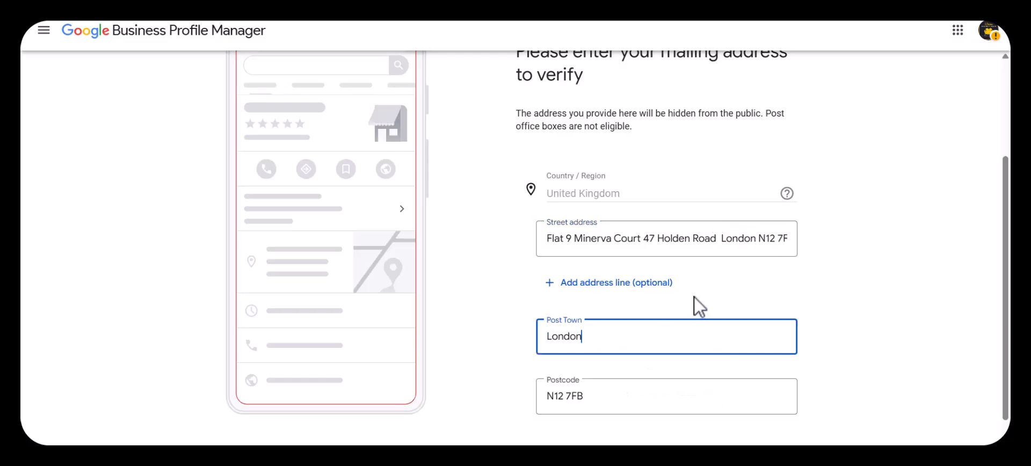
{"action": "left_click_drag", "start_coordinate": [720, 239], "coordinate": [831, 243]}
{"action": "key", "text": "BackSpace"}
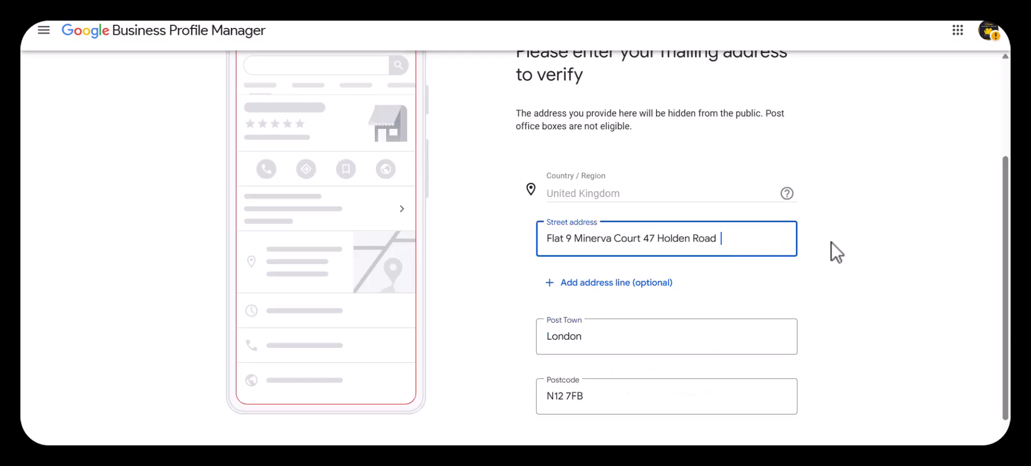
{"action": "left_click", "coordinate": [831, 243]}
Decline saving the address and reveal more verification options
{"action": "scroll", "coordinate": [794, 370], "scroll_direction": "down", "scroll_amount": 1}
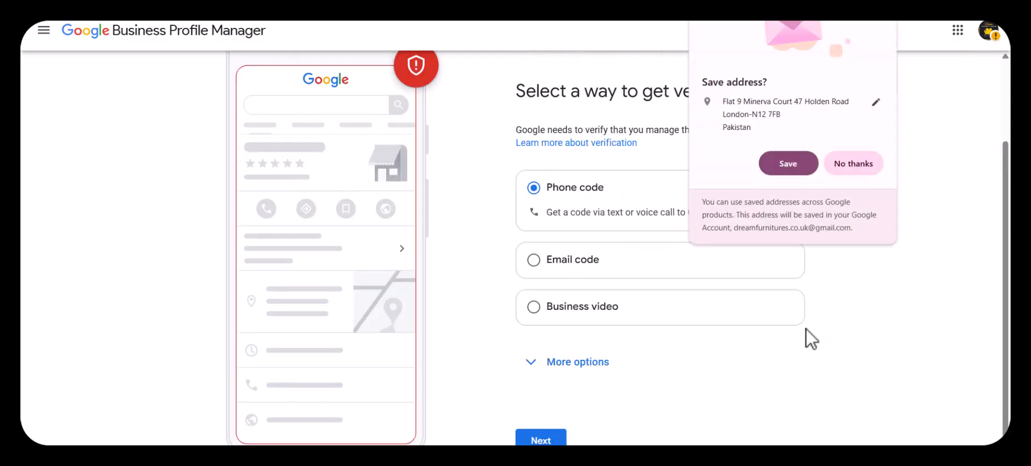
{"action": "left_click", "coordinate": [864, 164]}
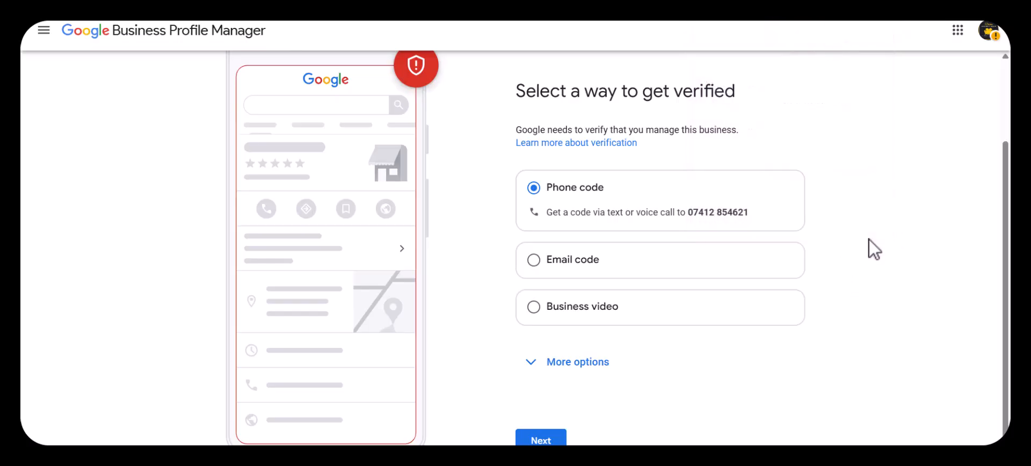
{"action": "left_click", "coordinate": [530, 362]}
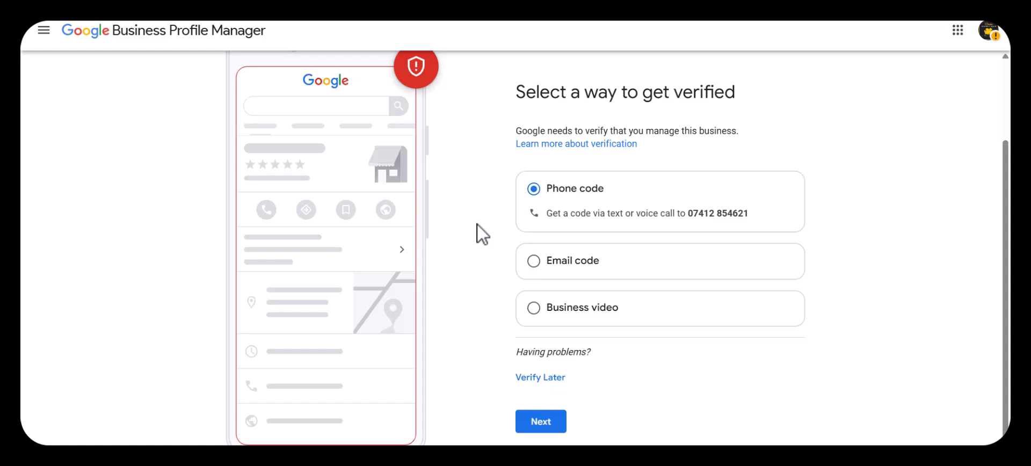
Compare email code and business video, then settle on phone code verification
{"action": "left_click", "coordinate": [536, 266]}
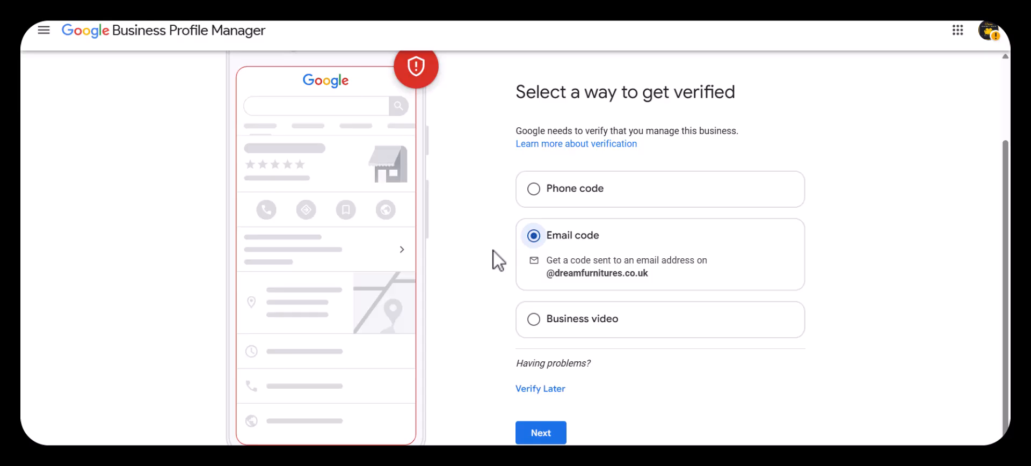
{"action": "left_click", "coordinate": [539, 320]}
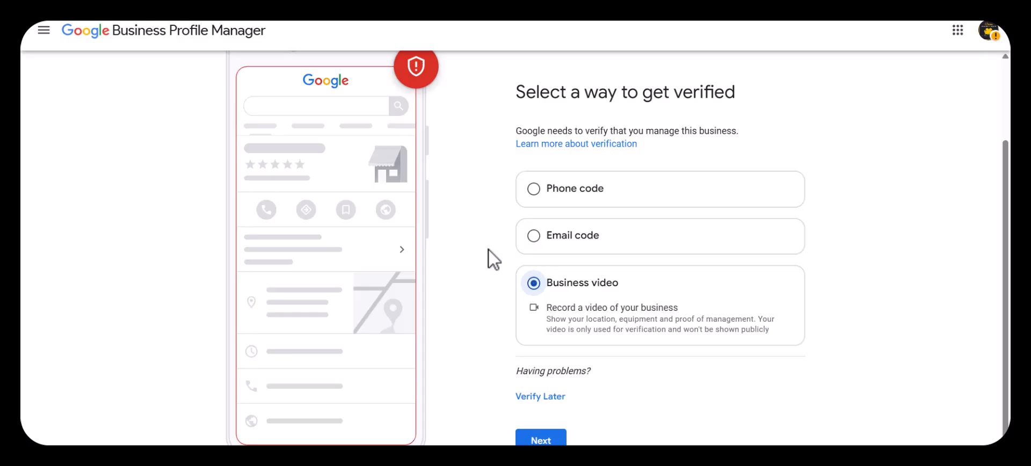
{"action": "left_click", "coordinate": [534, 190]}
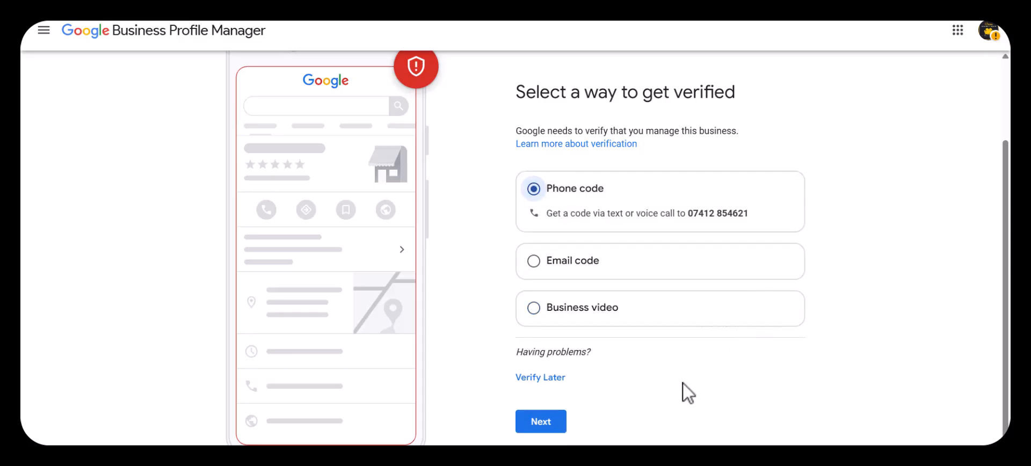
{"action": "left_click", "coordinate": [540, 263]}
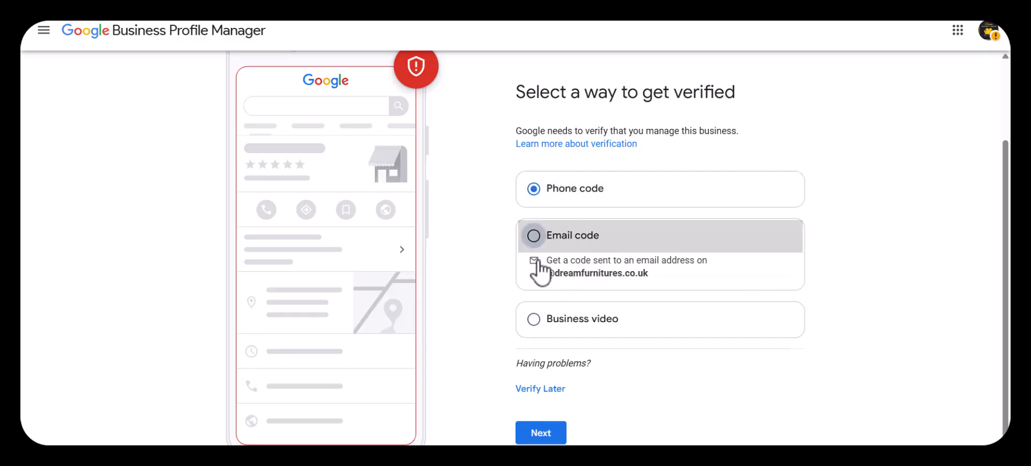
{"action": "left_click", "coordinate": [535, 190]}
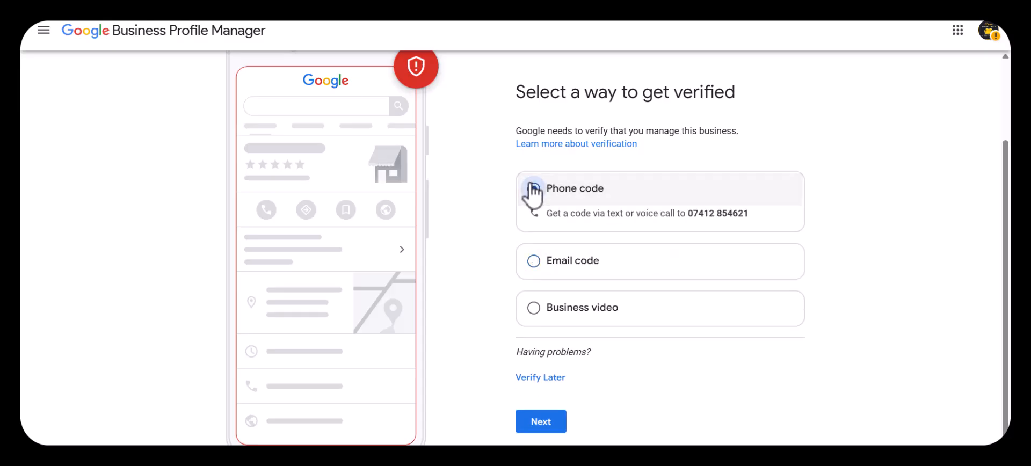
Request the code by text message and submit the received 6-digit code
{"action": "left_click", "coordinate": [543, 428]}
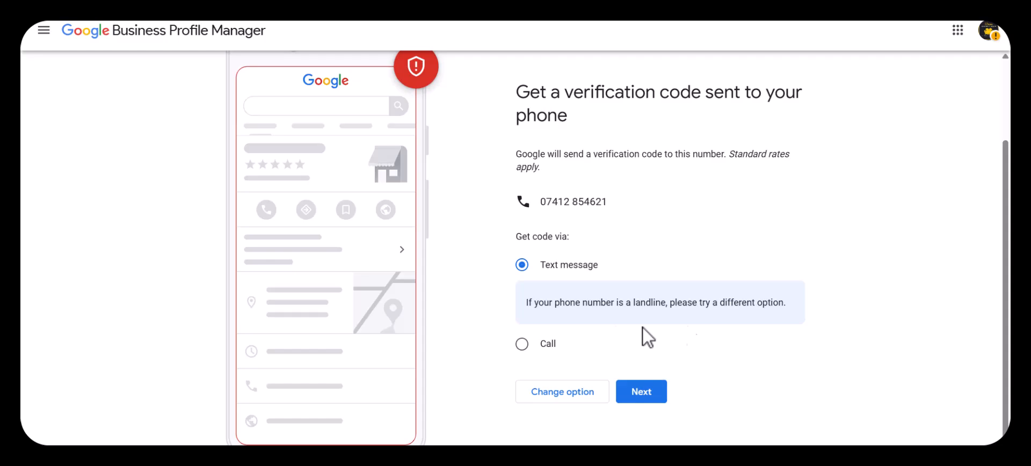
{"action": "left_click", "coordinate": [648, 393]}
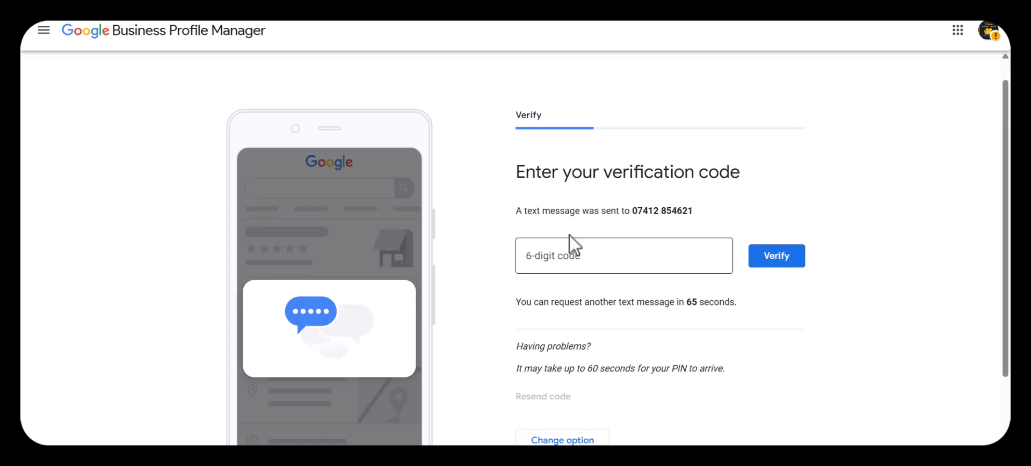
{"action": "left_click", "coordinate": [566, 257]}
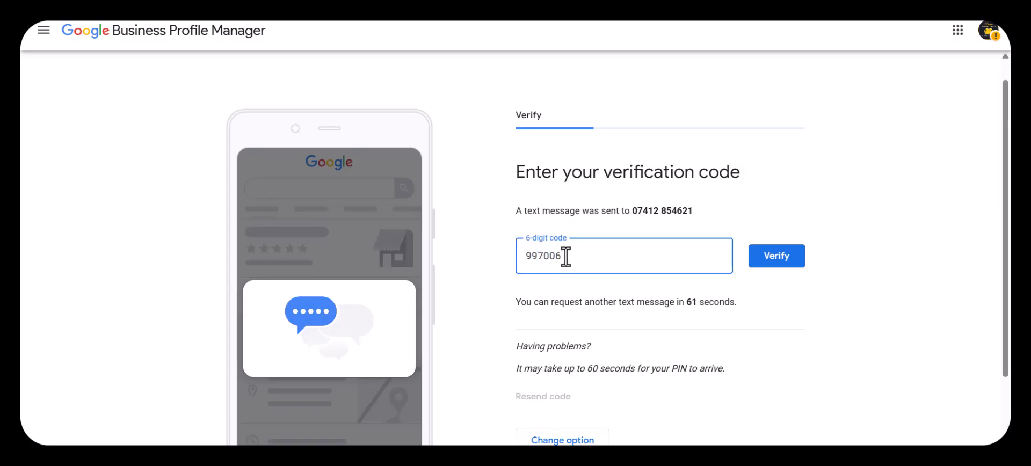
{"action": "left_click", "coordinate": [787, 263]}
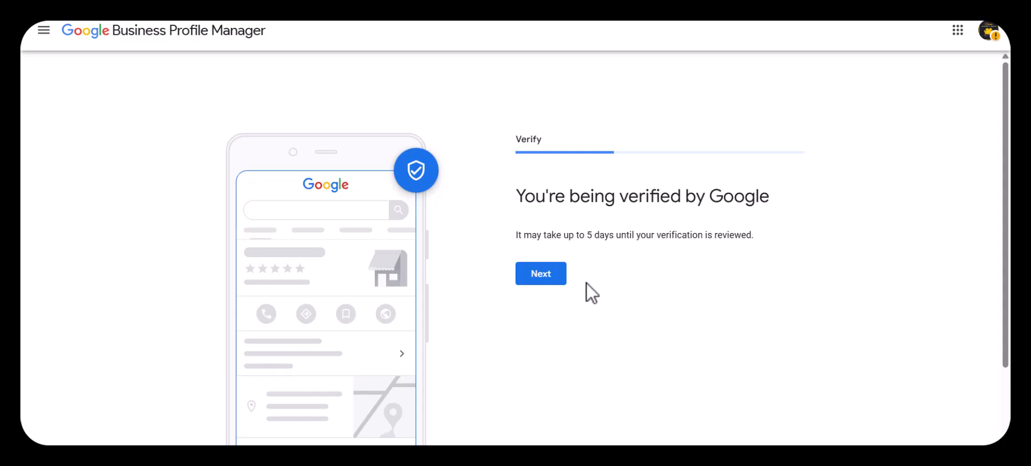
Continue past the pending notice and skip business hours, leaving Sunday closed
{"action": "left_click", "coordinate": [553, 277]}
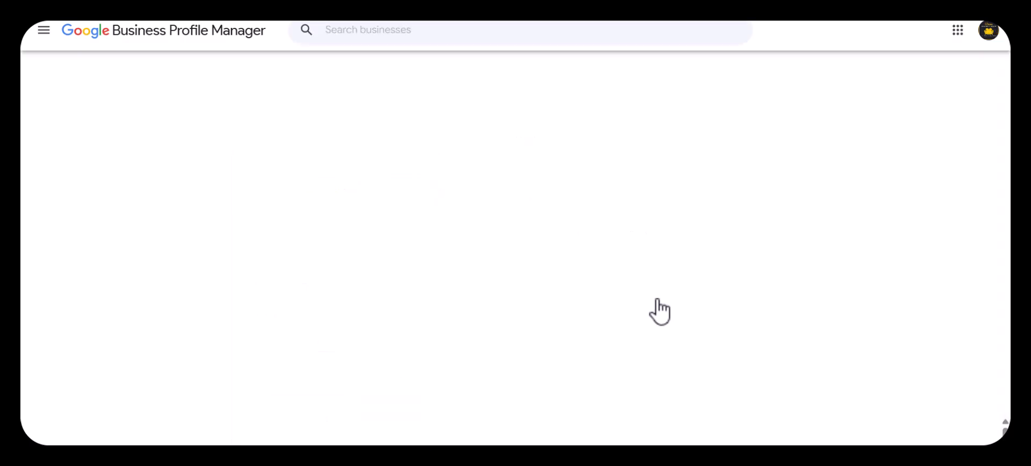
{"action": "scroll", "coordinate": [662, 309], "scroll_direction": "down", "scroll_amount": 2}
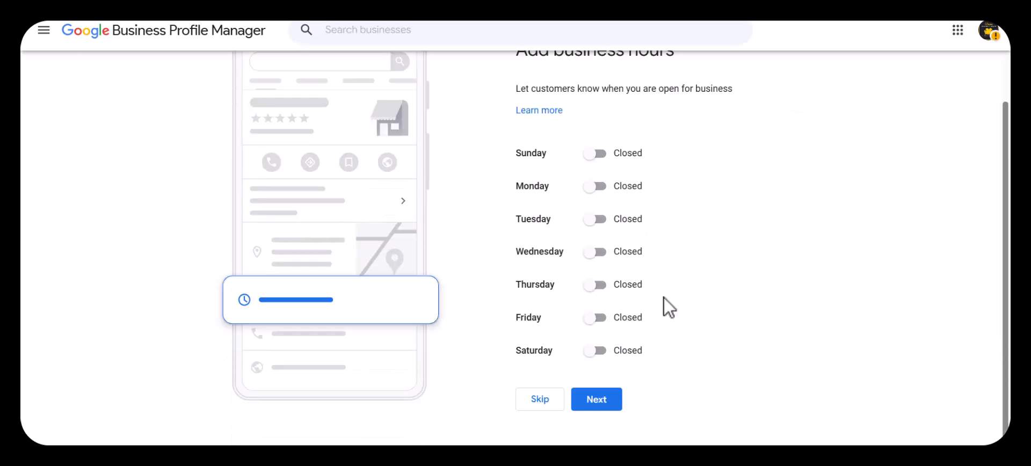
{"action": "left_click", "coordinate": [600, 156]}
{"action": "left_click", "coordinate": [601, 157]}
{"action": "left_click", "coordinate": [539, 403]}
Skip the description, storefront photo, store photos, ad credit and Workspace offers to finish setup
{"action": "scroll", "coordinate": [591, 349], "scroll_direction": "down", "scroll_amount": 2}
{"action": "left_click", "coordinate": [537, 366]}
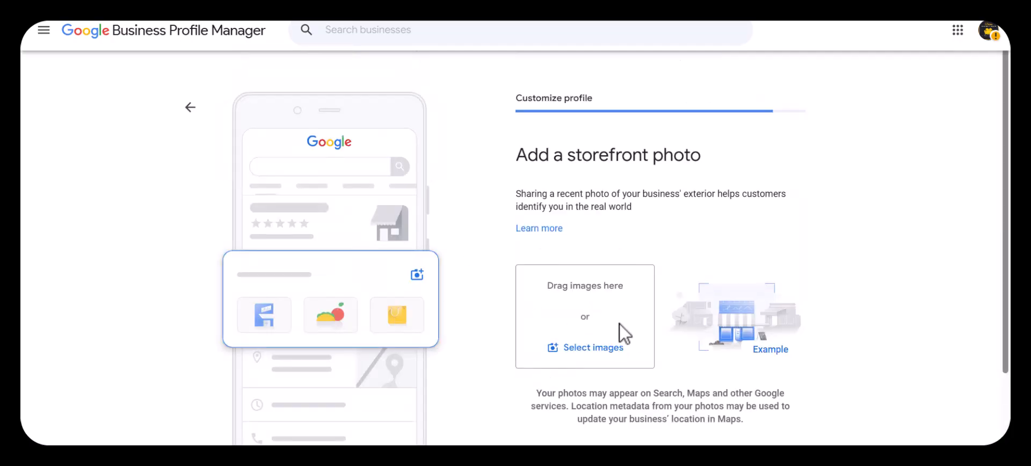
{"action": "scroll", "coordinate": [638, 283], "scroll_direction": "down", "scroll_amount": 2}
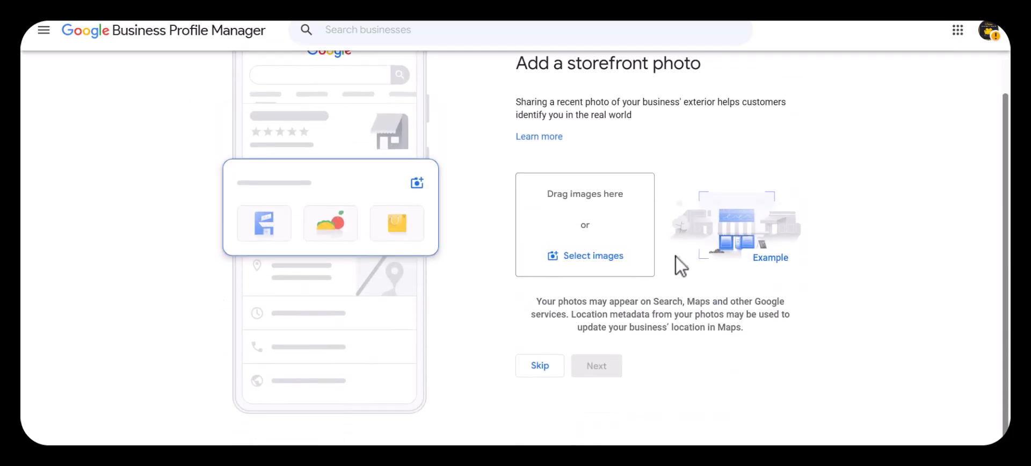
{"action": "left_click", "coordinate": [539, 368]}
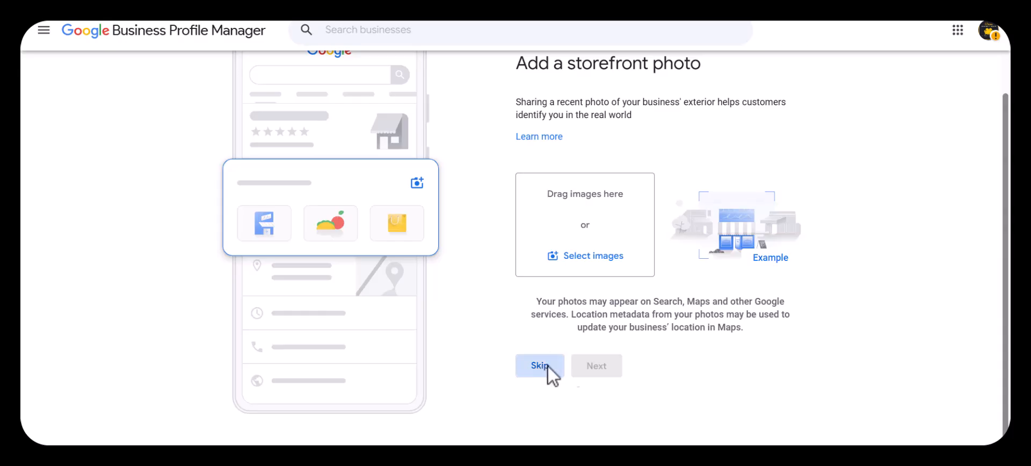
{"action": "scroll", "coordinate": [672, 346], "scroll_direction": "down", "scroll_amount": 3}
{"action": "left_click", "coordinate": [537, 400]}
{"action": "left_click", "coordinate": [537, 256]}
{"action": "scroll", "coordinate": [507, 327], "scroll_direction": "down", "scroll_amount": 3}
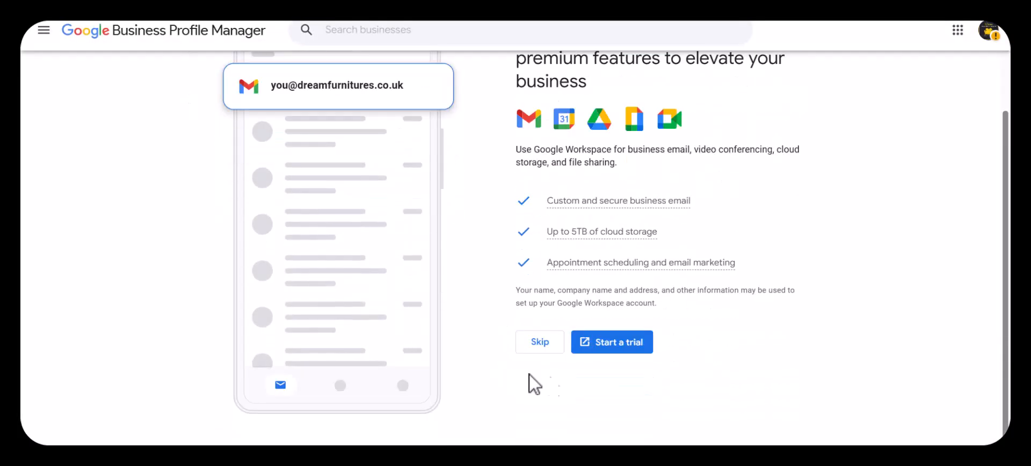
{"action": "left_click", "coordinate": [516, 349]}
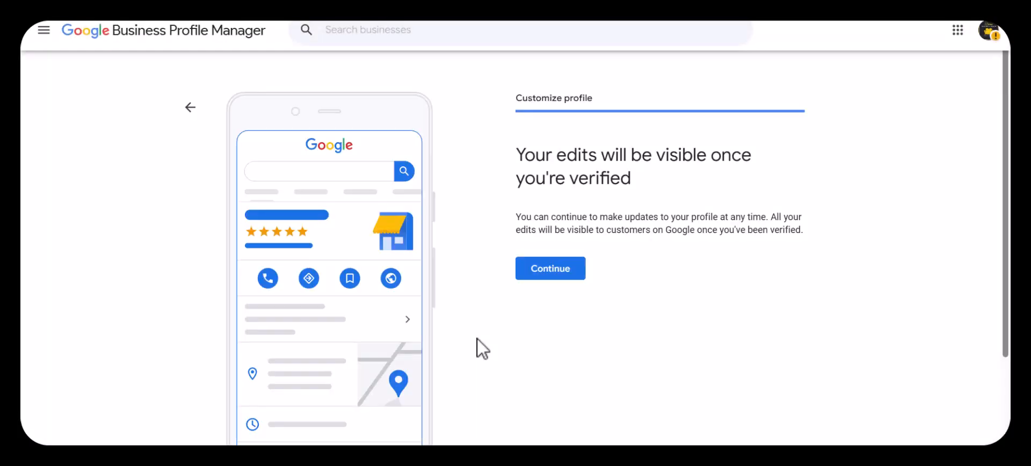
{"action": "left_click", "coordinate": [556, 278]}
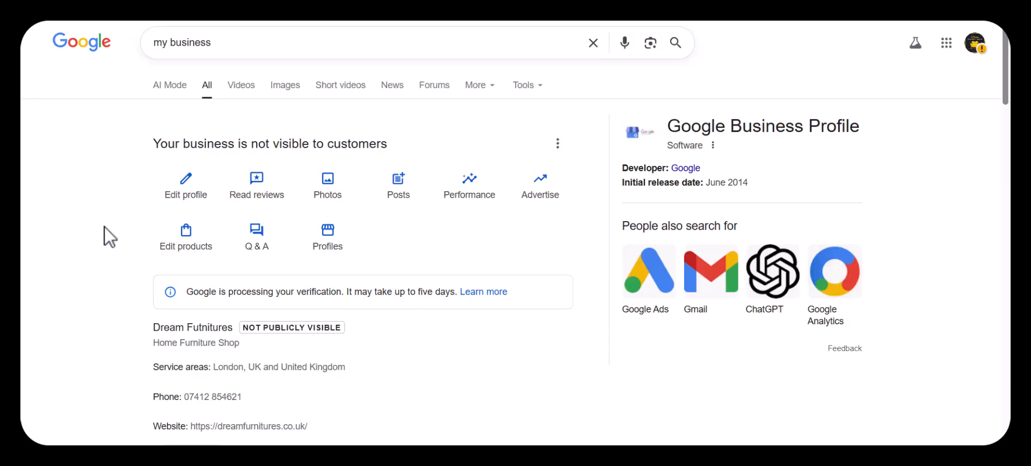
{"action": "left_click_drag", "start_coordinate": [185, 292], "coordinate": [510, 303]}
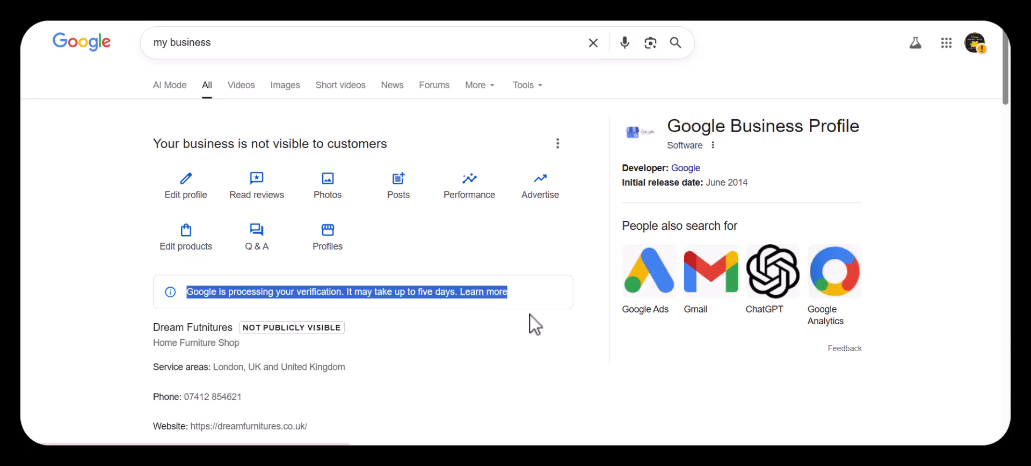
{"action": "left_click", "coordinate": [593, 344]}
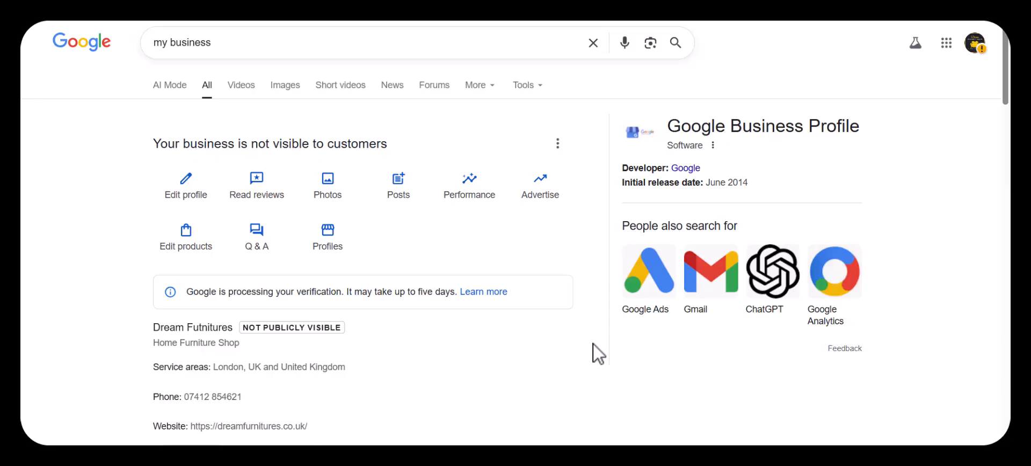
{"action": "scroll", "coordinate": [593, 344], "scroll_direction": "down", "scroll_amount": 4}
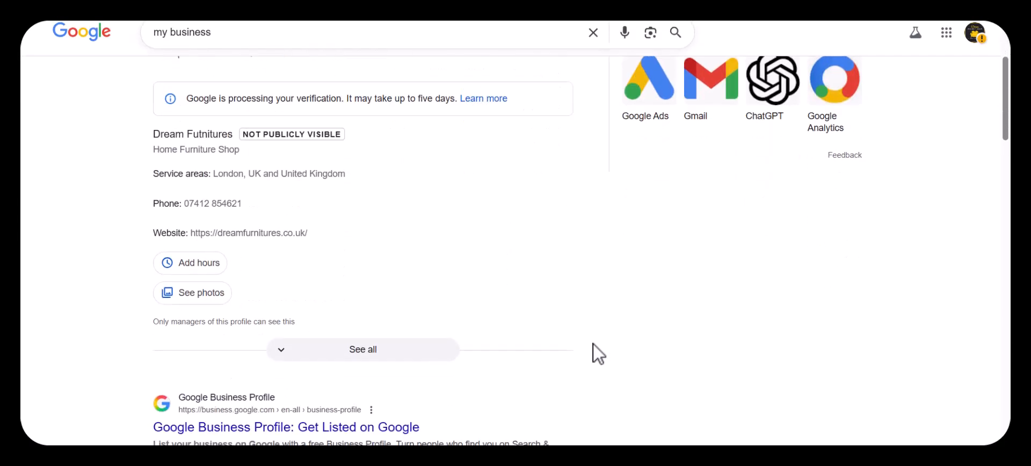
{"action": "scroll", "coordinate": [594, 344], "scroll_direction": "up", "scroll_amount": 4}
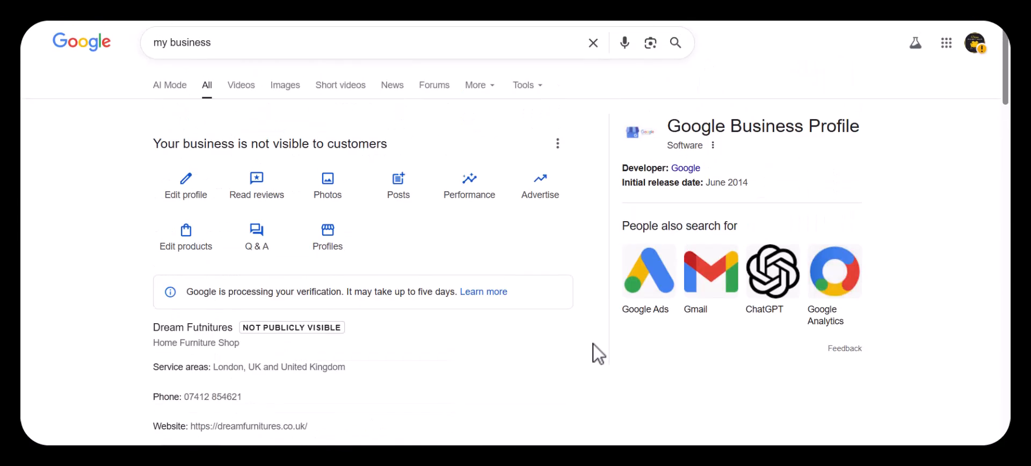